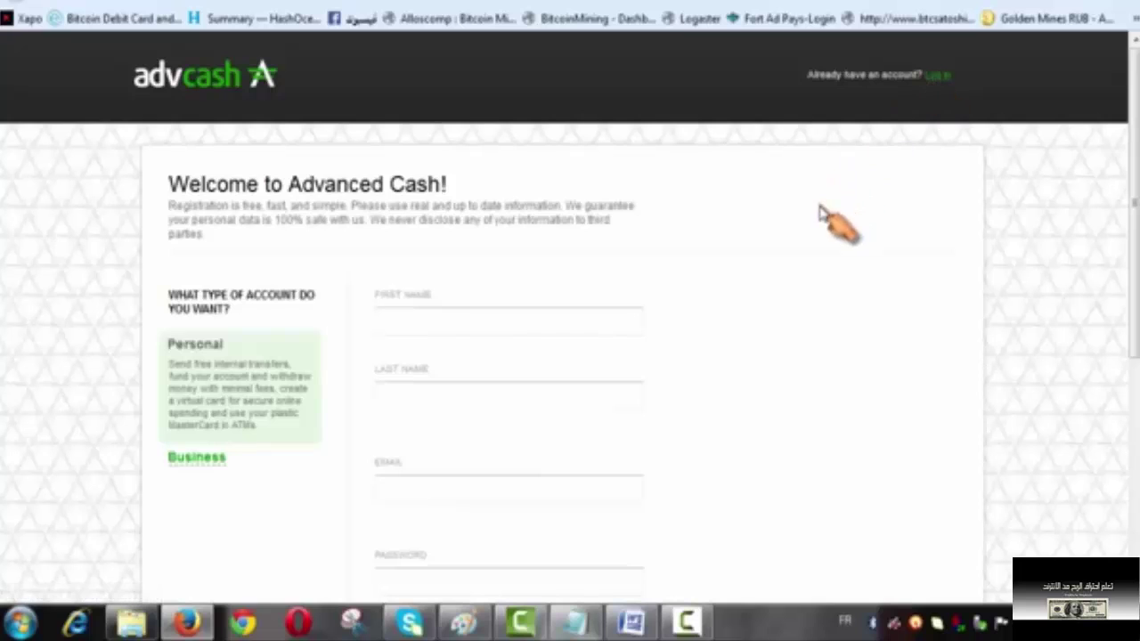
- Go through the registration form's first name, last name, email and password fields, and move its slider to enable registration
scroll(784, 255, down, 1)
click(431, 216)
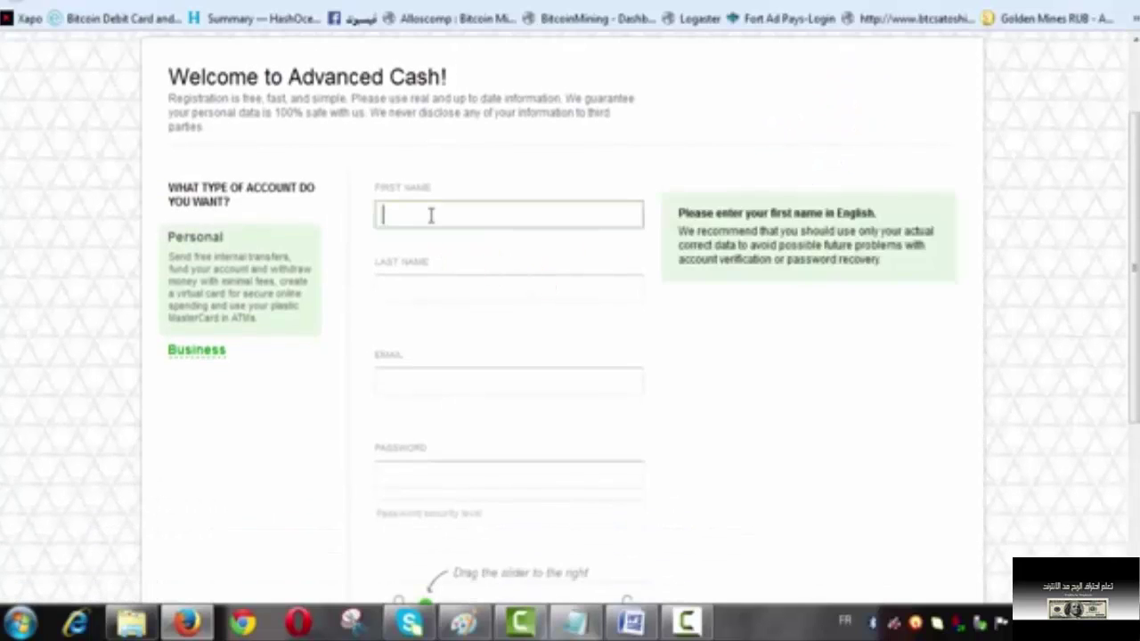
click(419, 296)
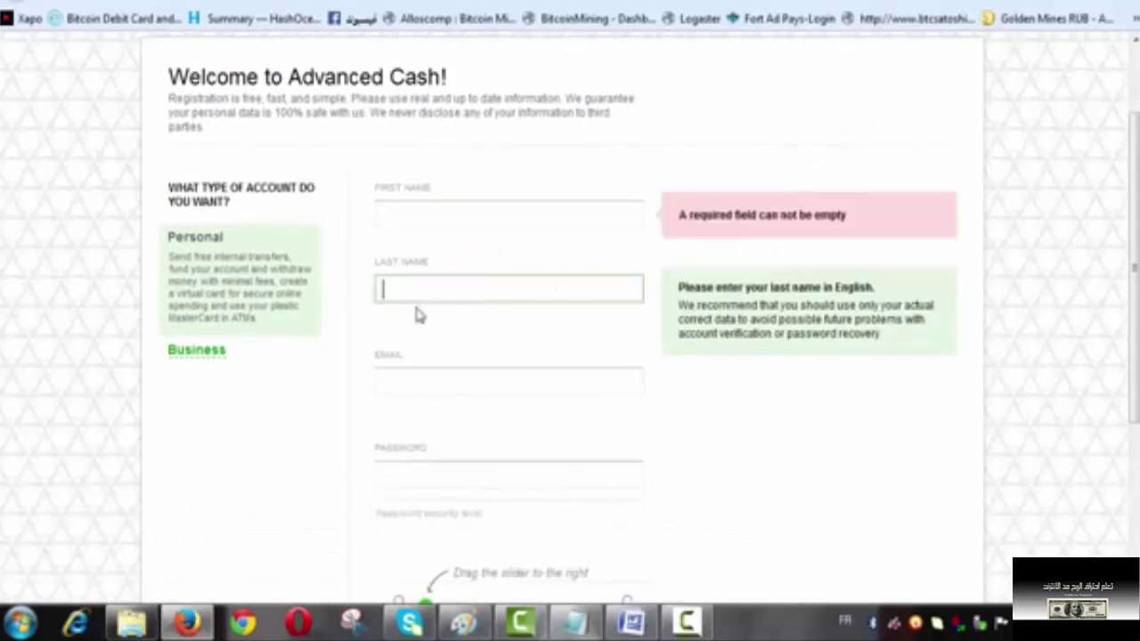
click(404, 390)
click(411, 478)
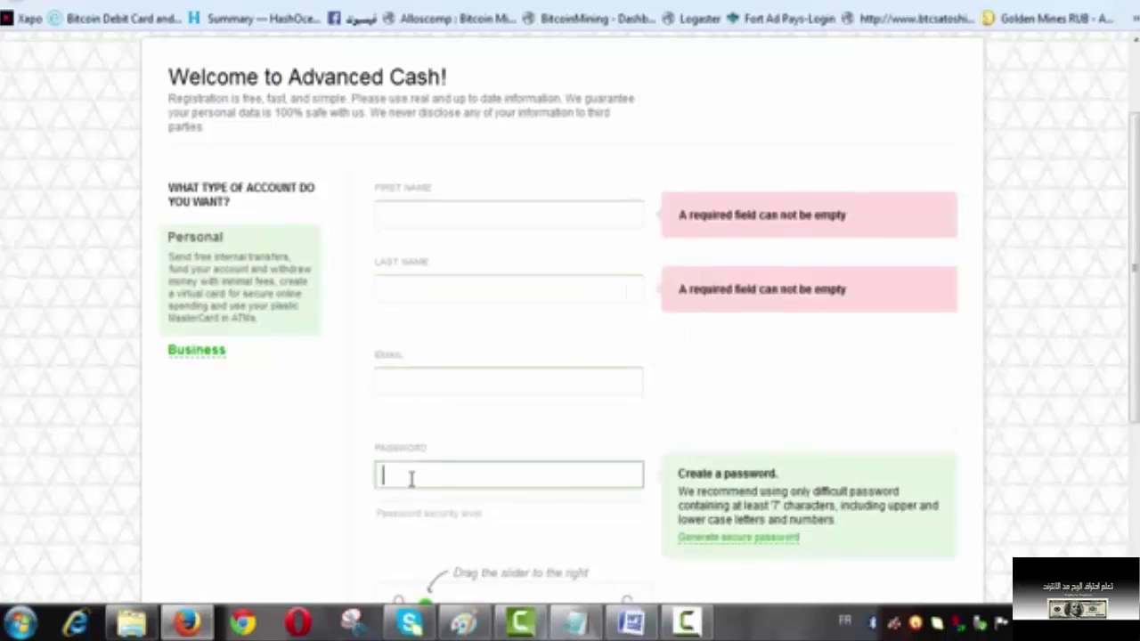
scroll(463, 388, down, 3)
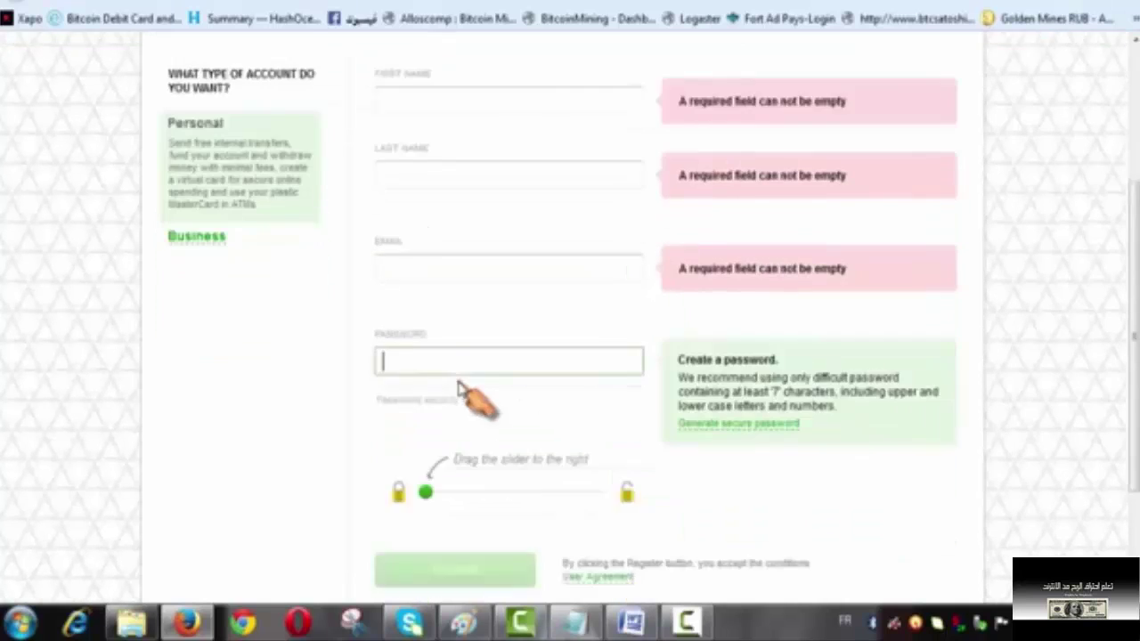
drag(427, 392, 615, 397)
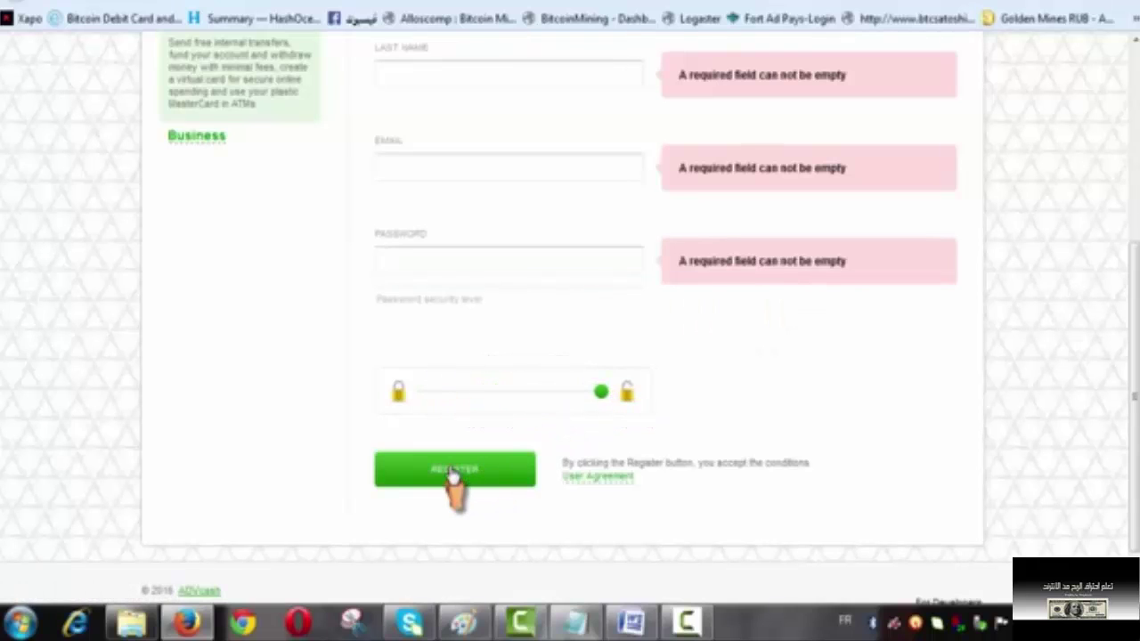
scroll(650, 375, up, 4)
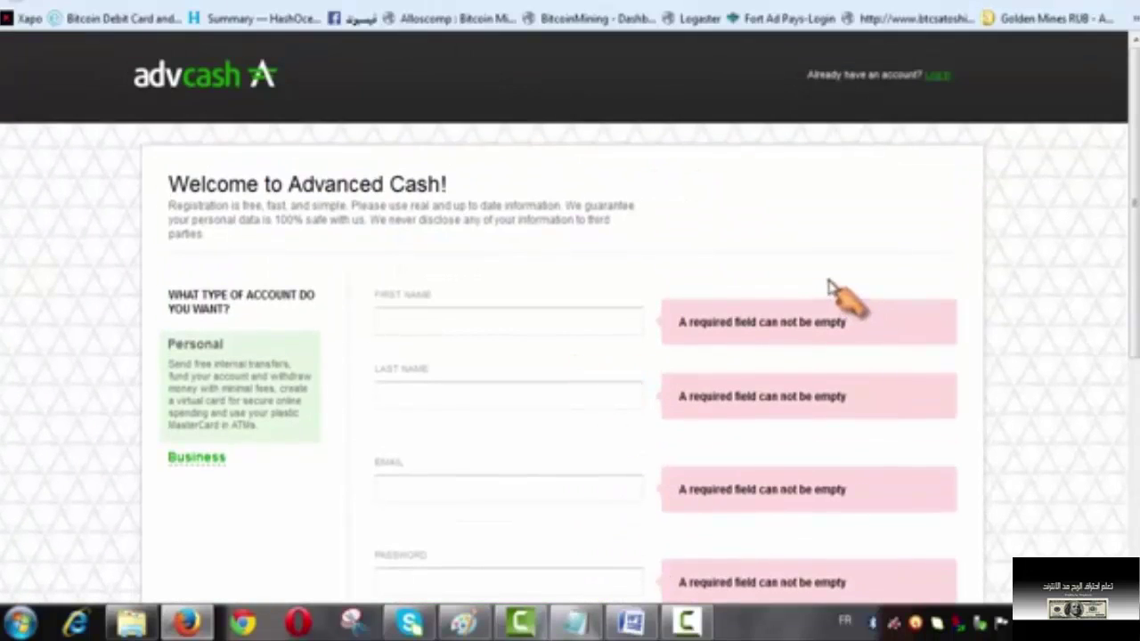
- Switch to the login form and log into the account with its email and password
click(940, 75)
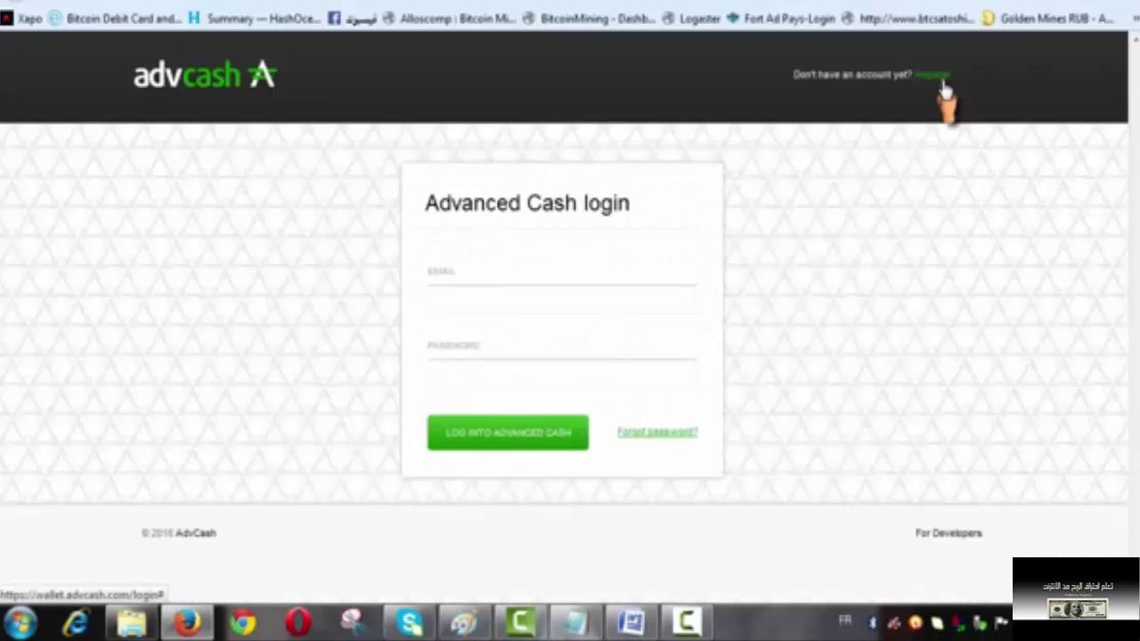
click(468, 294)
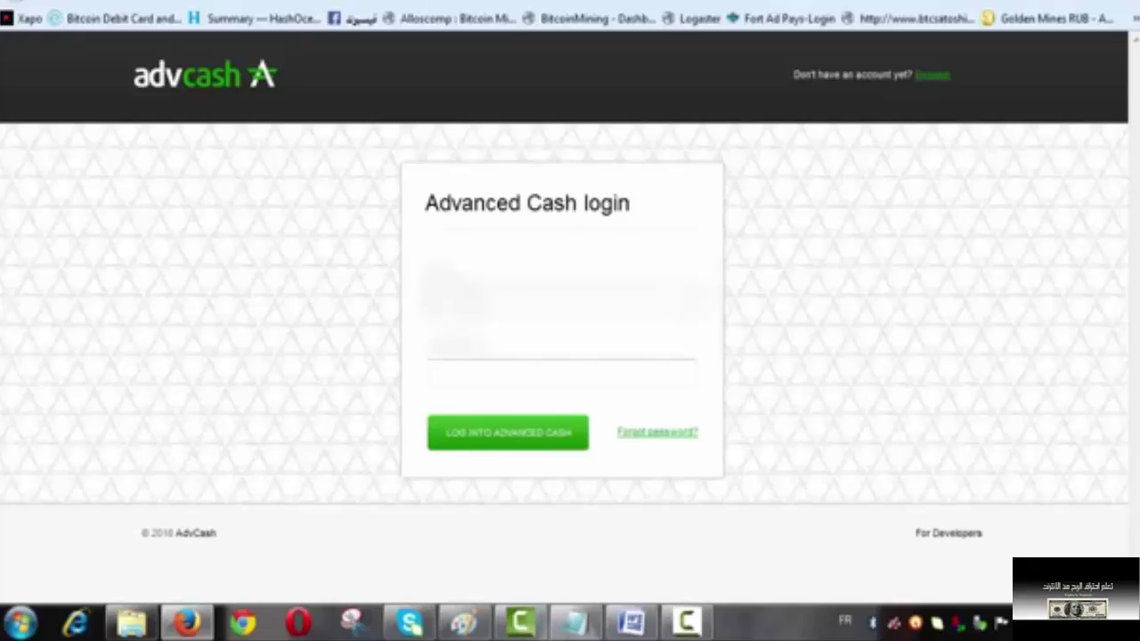
click(484, 341)
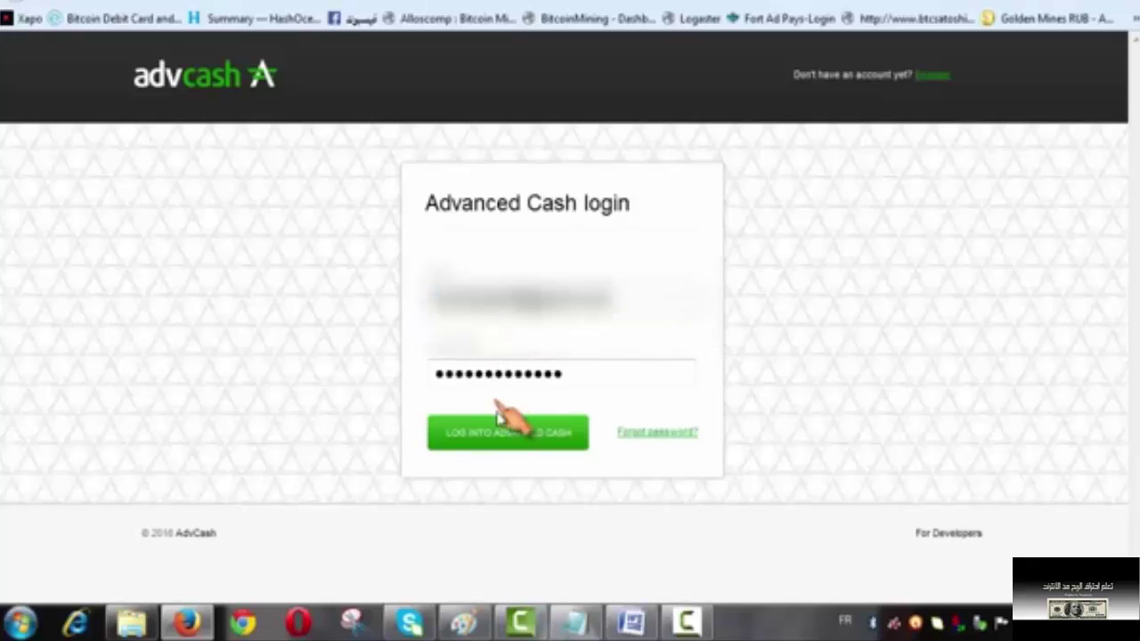
click(504, 432)
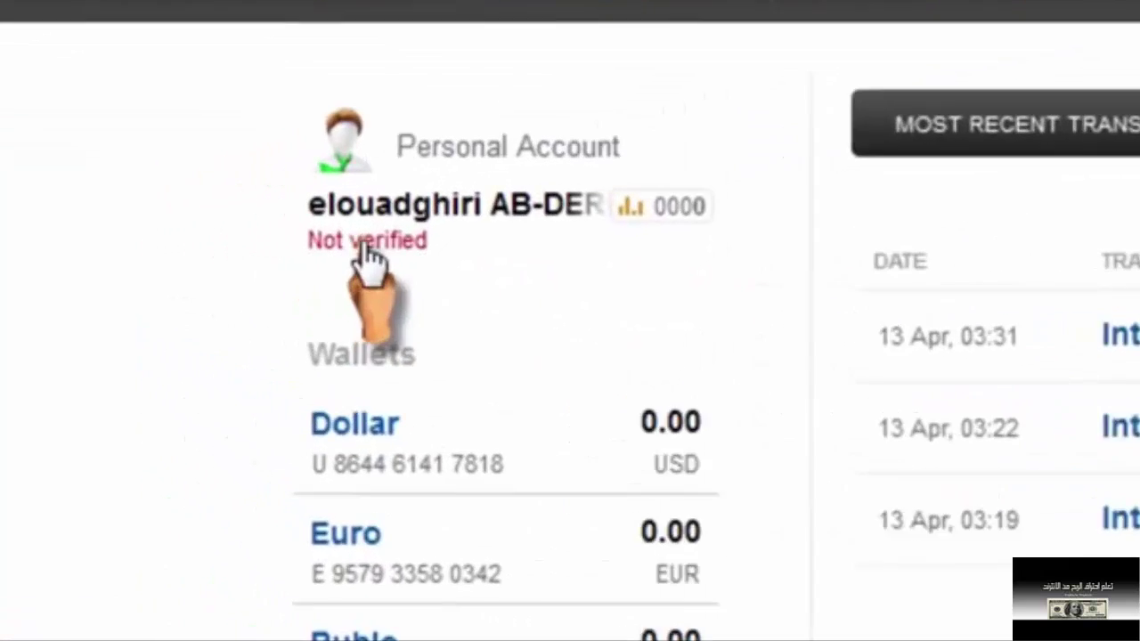
- Open the verification page from the account's Not verified status and review the identity verification requirements
mouse_move(453, 249)
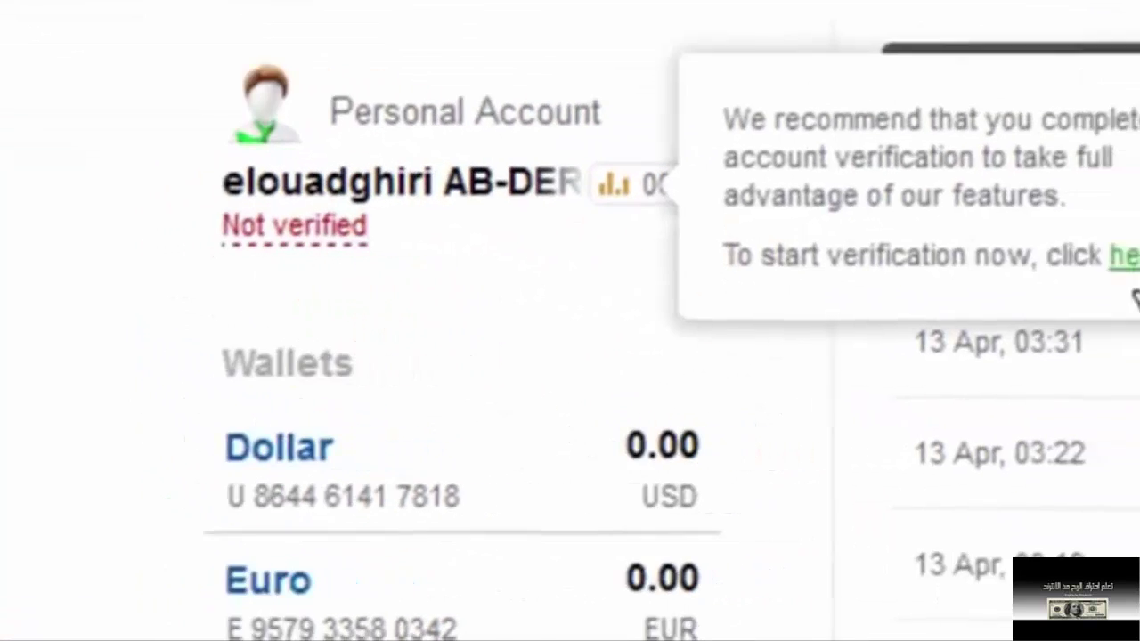
click(849, 249)
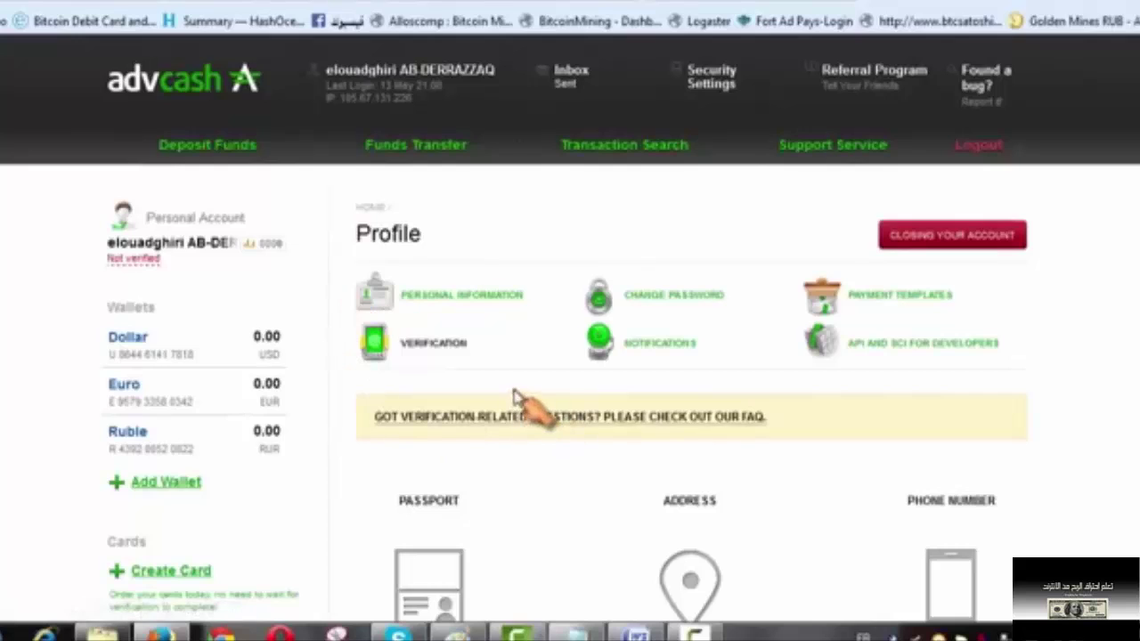
scroll(513, 401, down, 2)
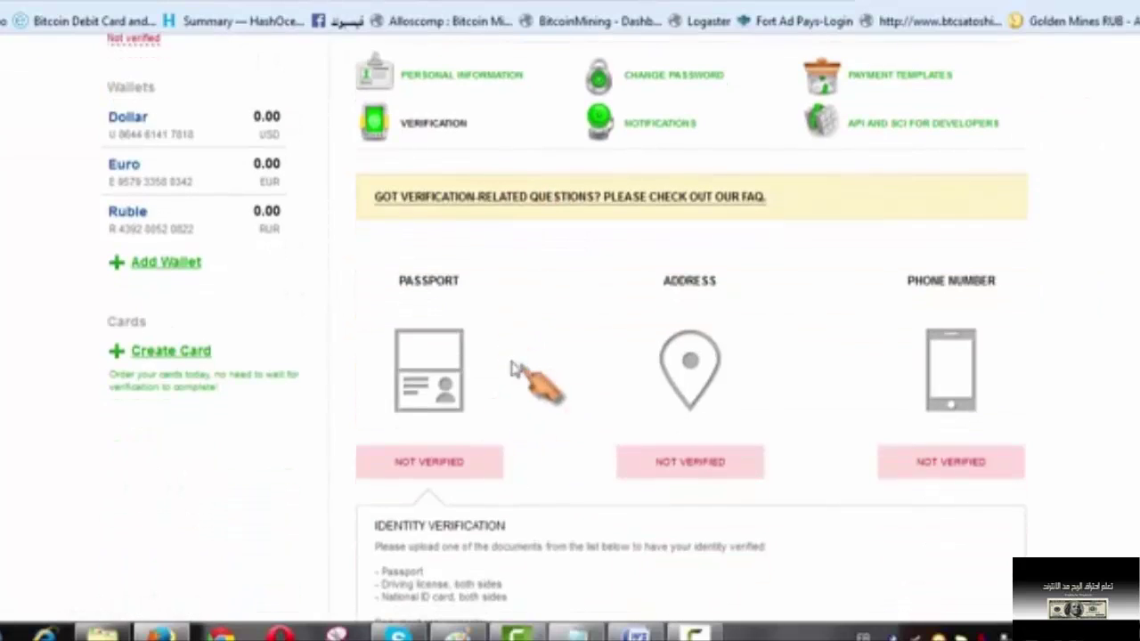
scroll(509, 392, down, 1)
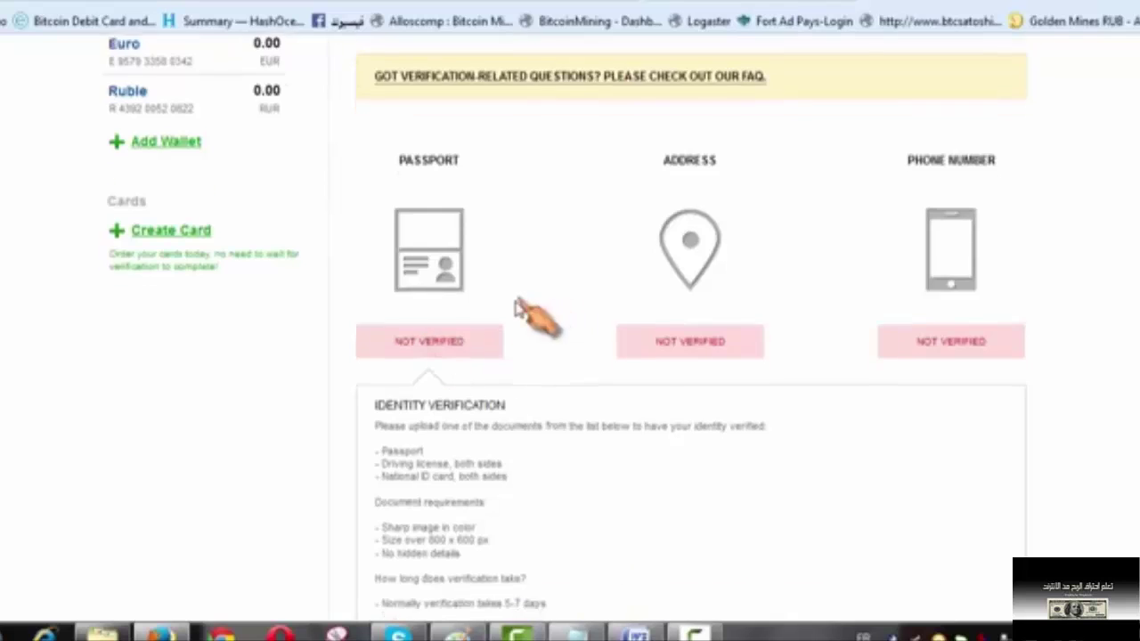
scroll(436, 369, down, 2)
scroll(423, 374, up, 2)
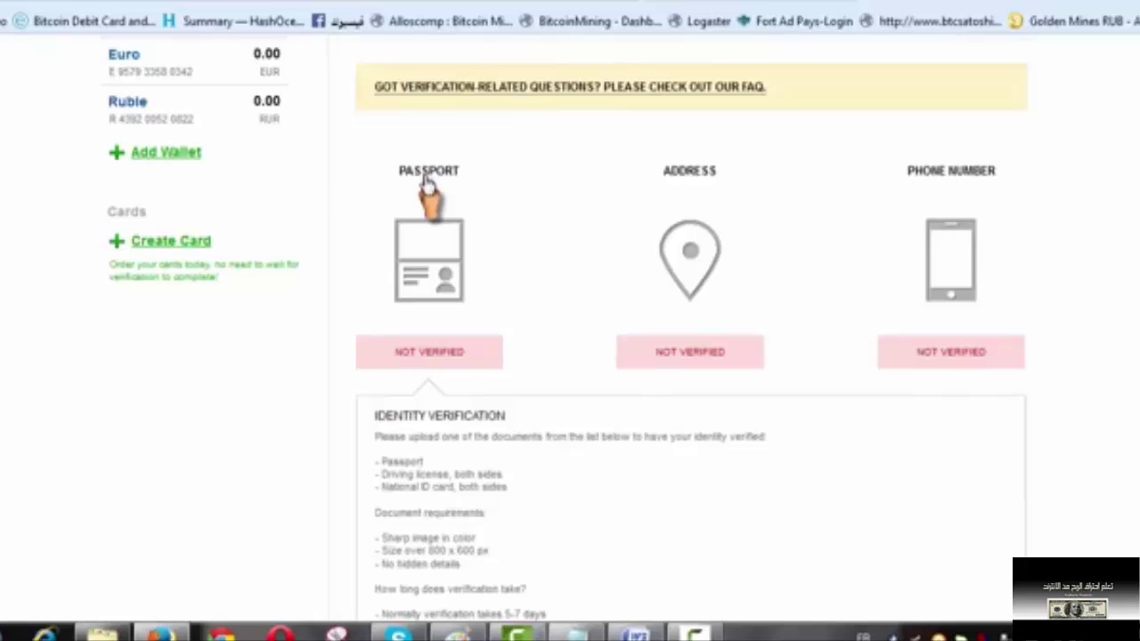
- Open the file chooser for uploading an identity document copy and cancel it without choosing a file
scroll(522, 361, down, 3)
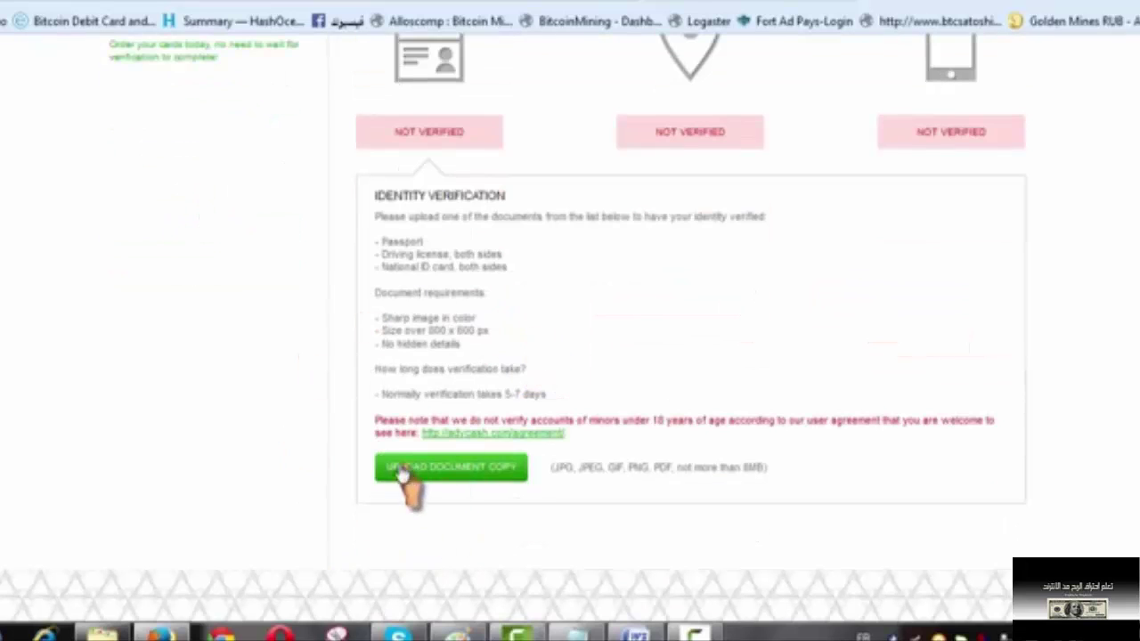
click(463, 469)
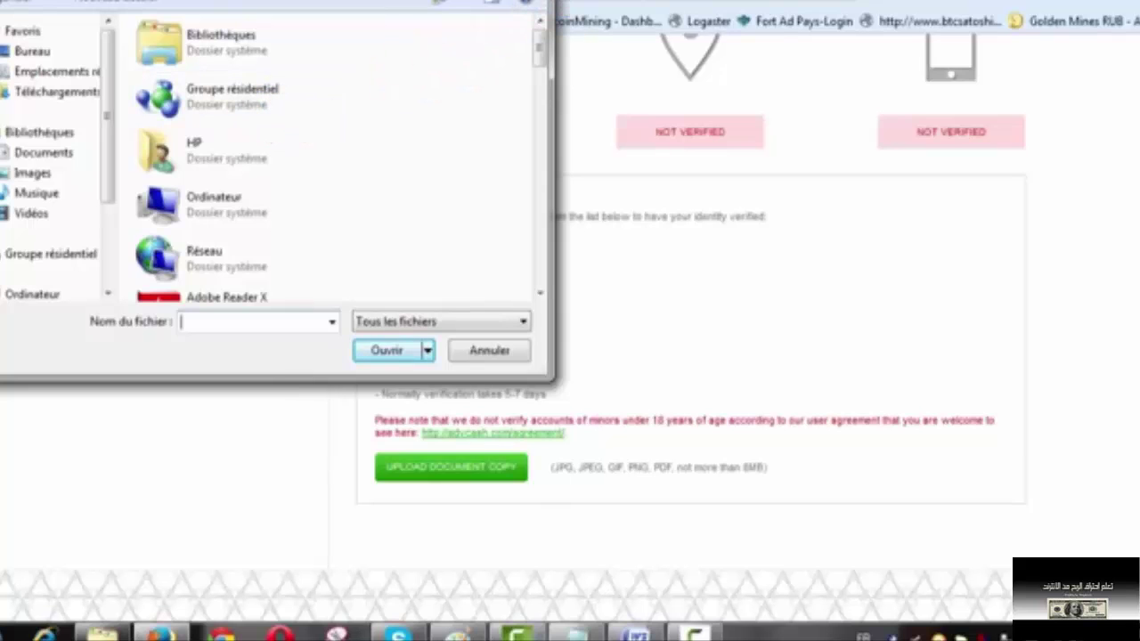
key(Escape)
- Show the address verification requirements, open the document upload's file chooser and cancel it
scroll(554, 473, up, 2)
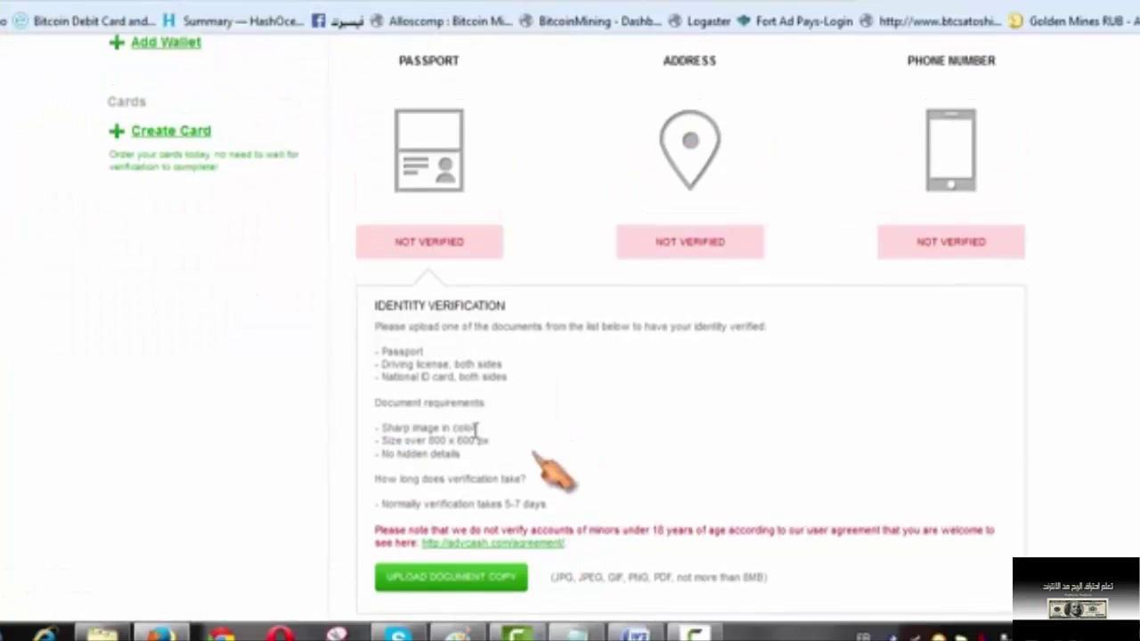
scroll(483, 369, up, 2)
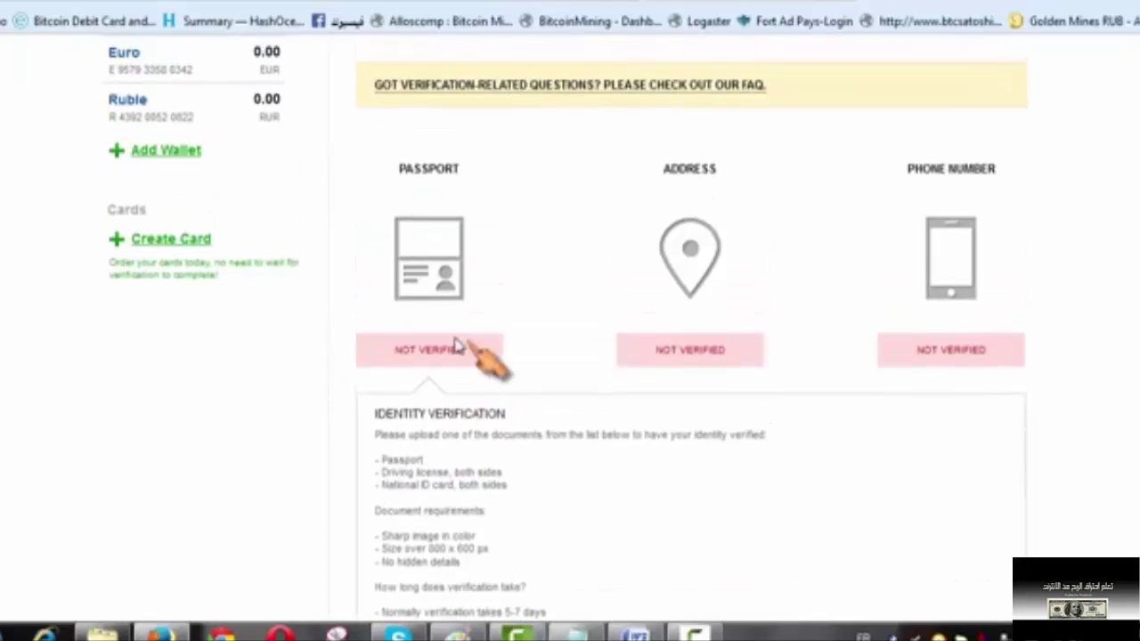
click(697, 278)
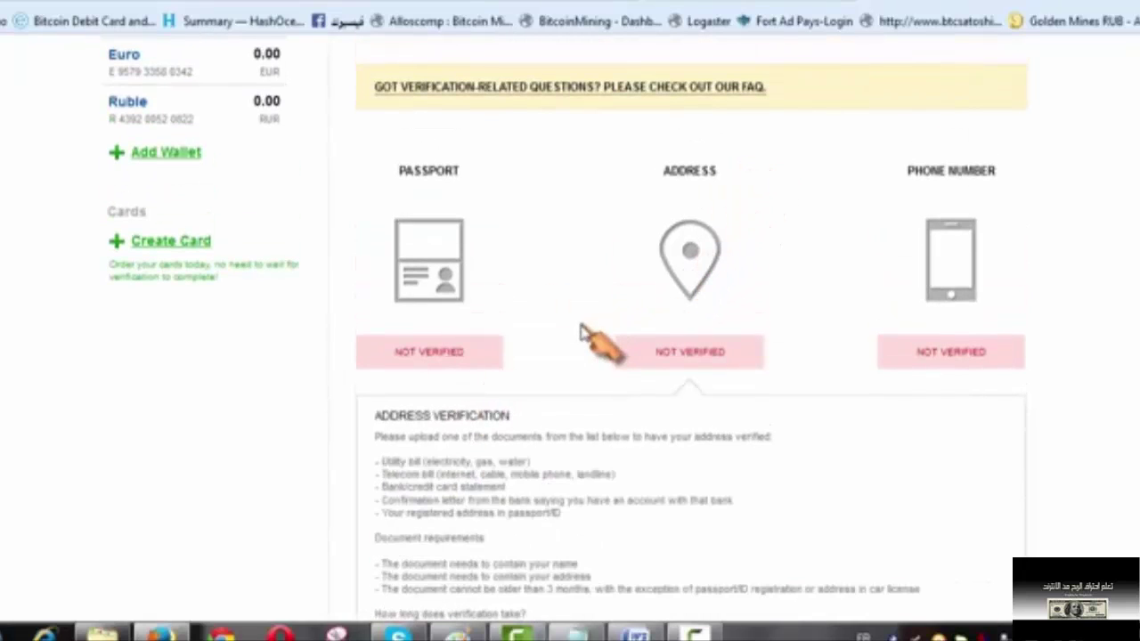
scroll(580, 327, down, 4)
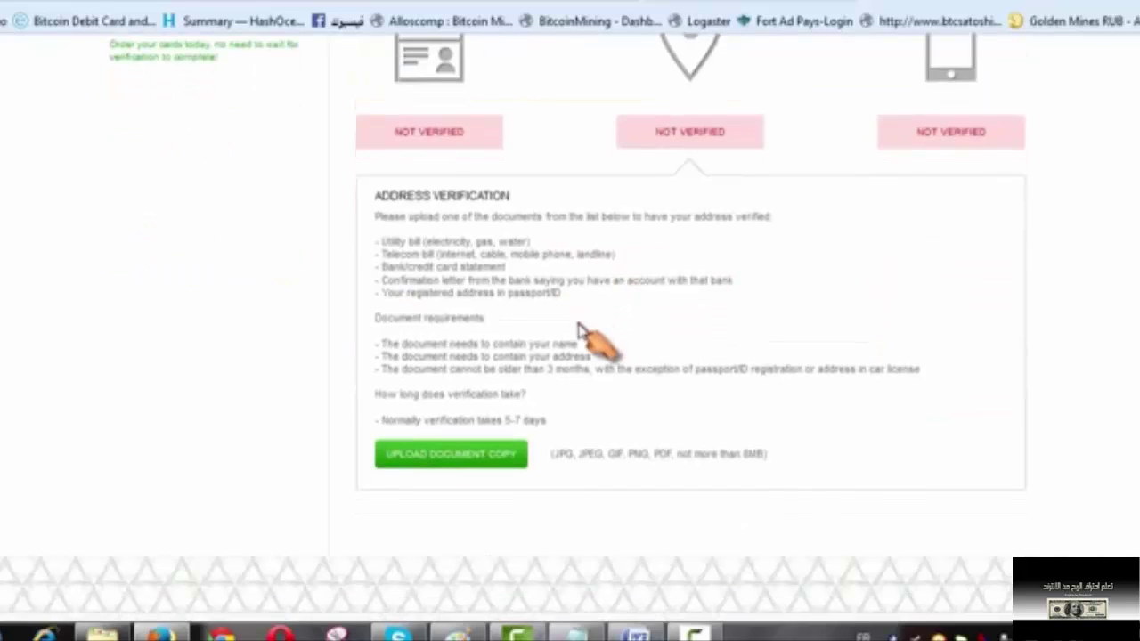
click(460, 466)
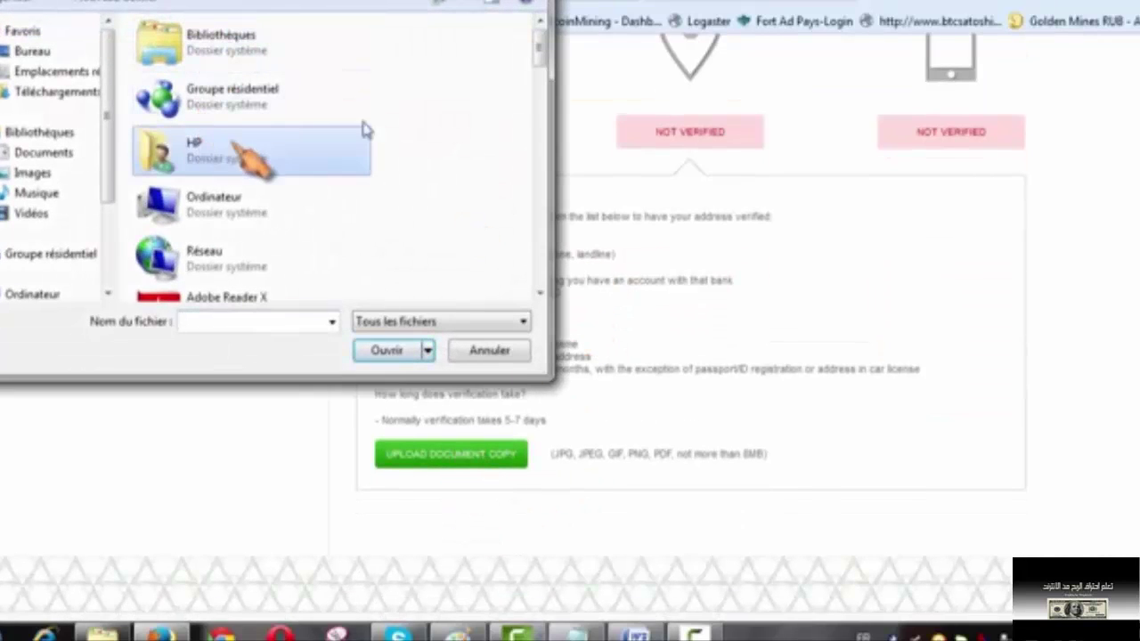
click(490, 350)
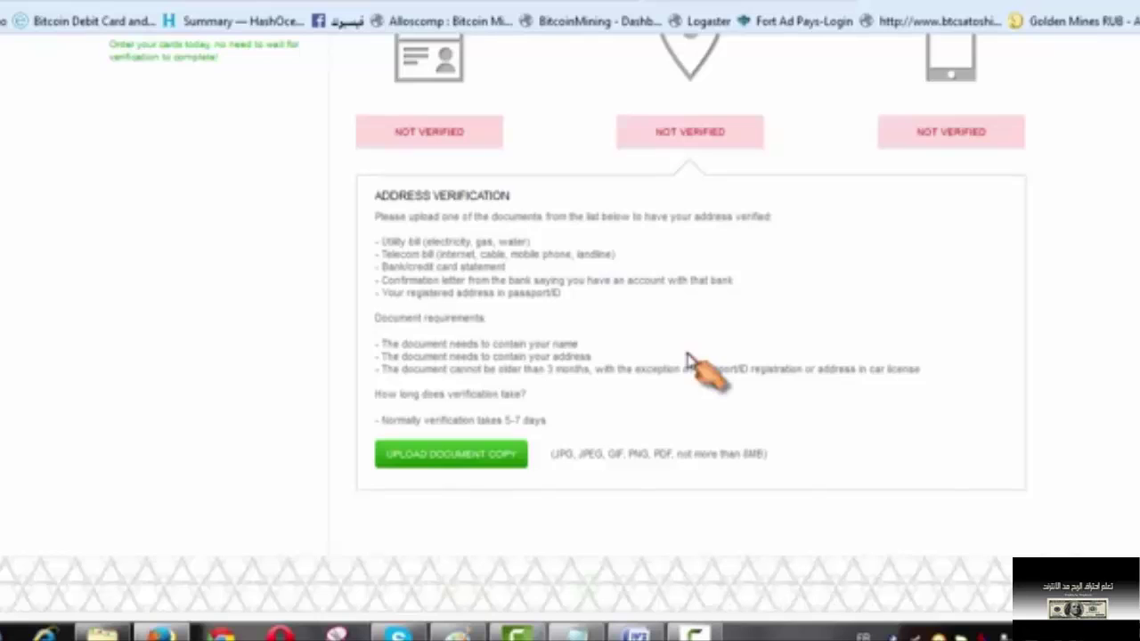
- Show the mobile phone number verification form and look over its country list and number field
scroll(732, 362, up, 3)
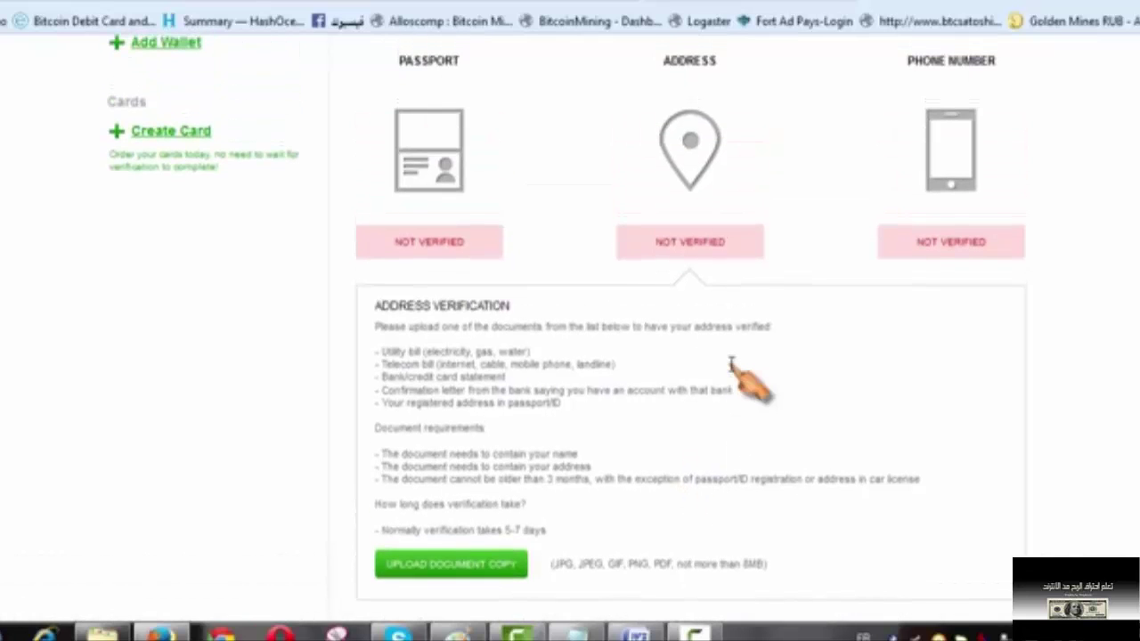
click(950, 171)
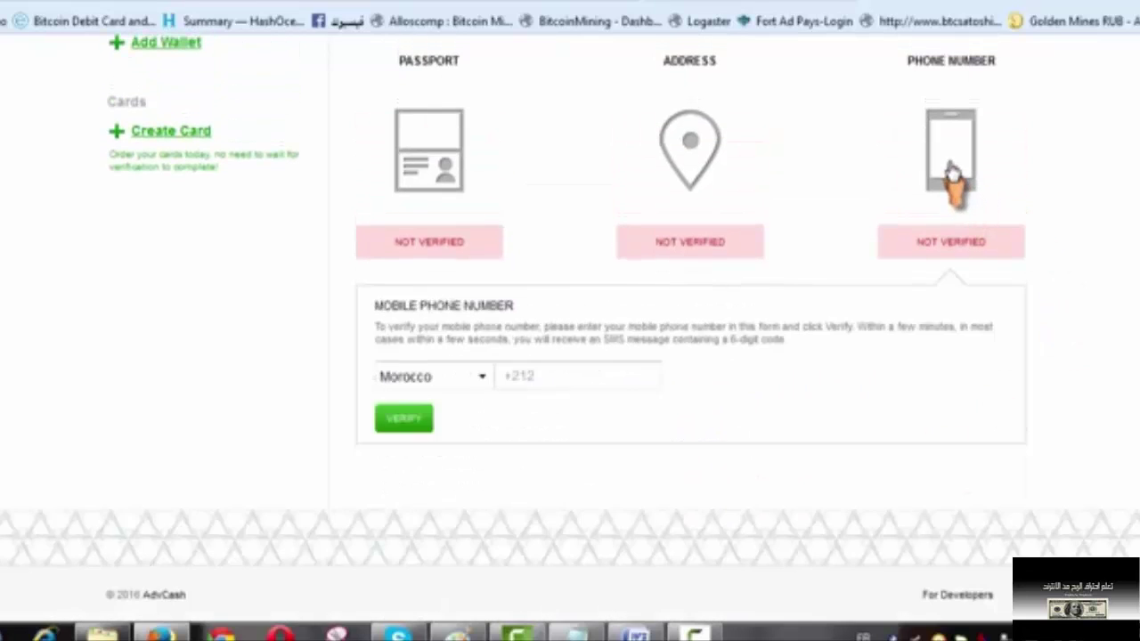
click(574, 377)
click(477, 377)
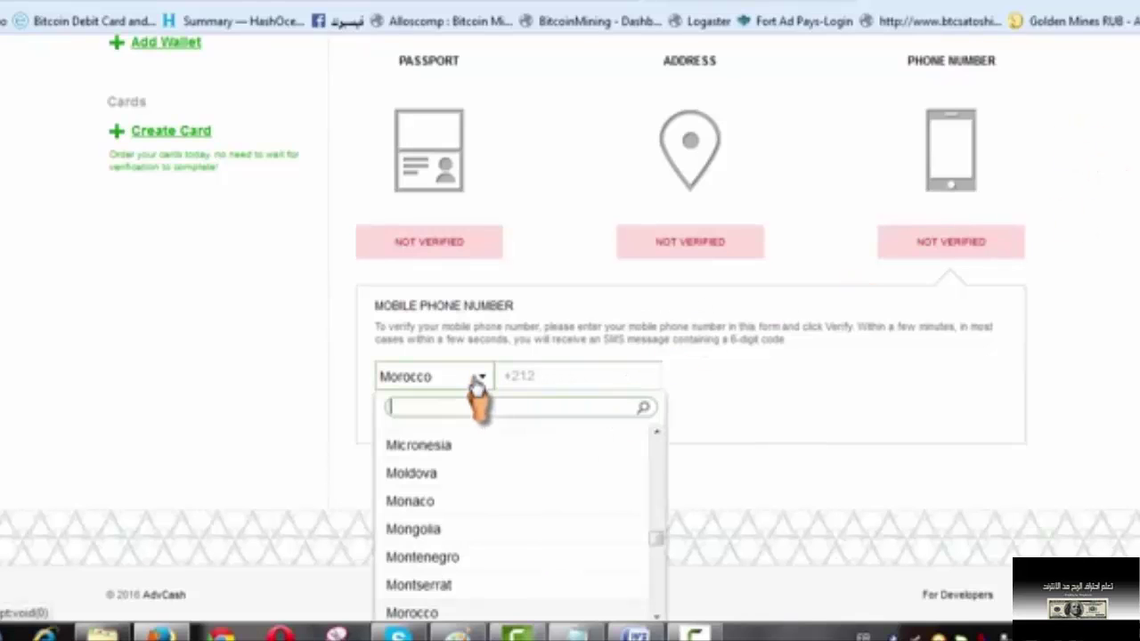
click(477, 378)
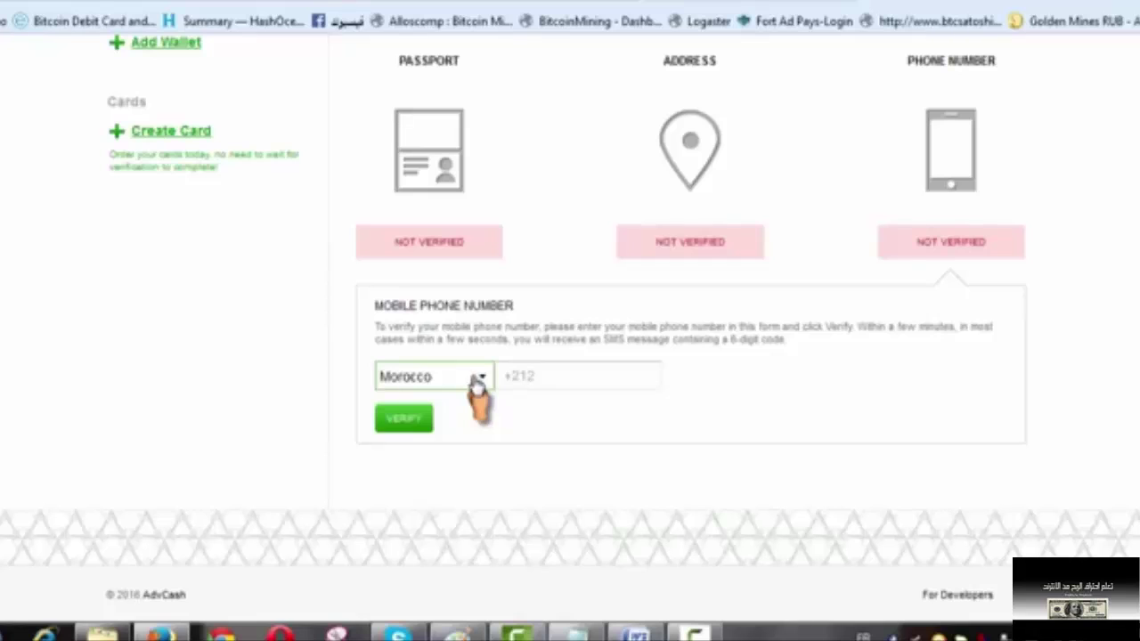
click(570, 377)
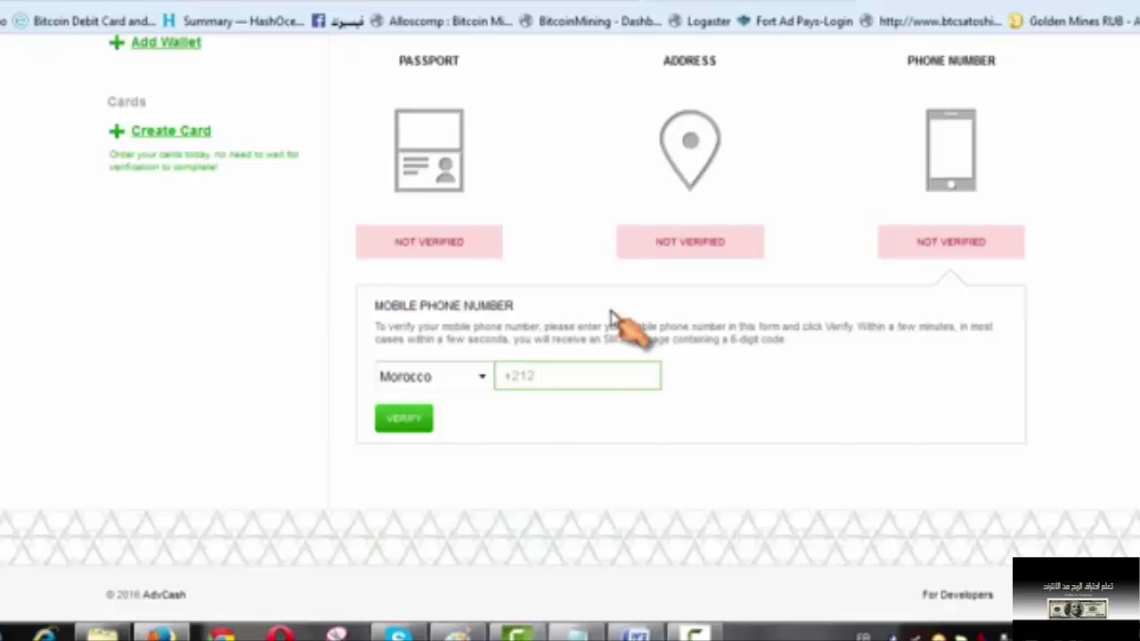
- Start creating a card with USD as its currency and continue to the card offers
click(165, 143)
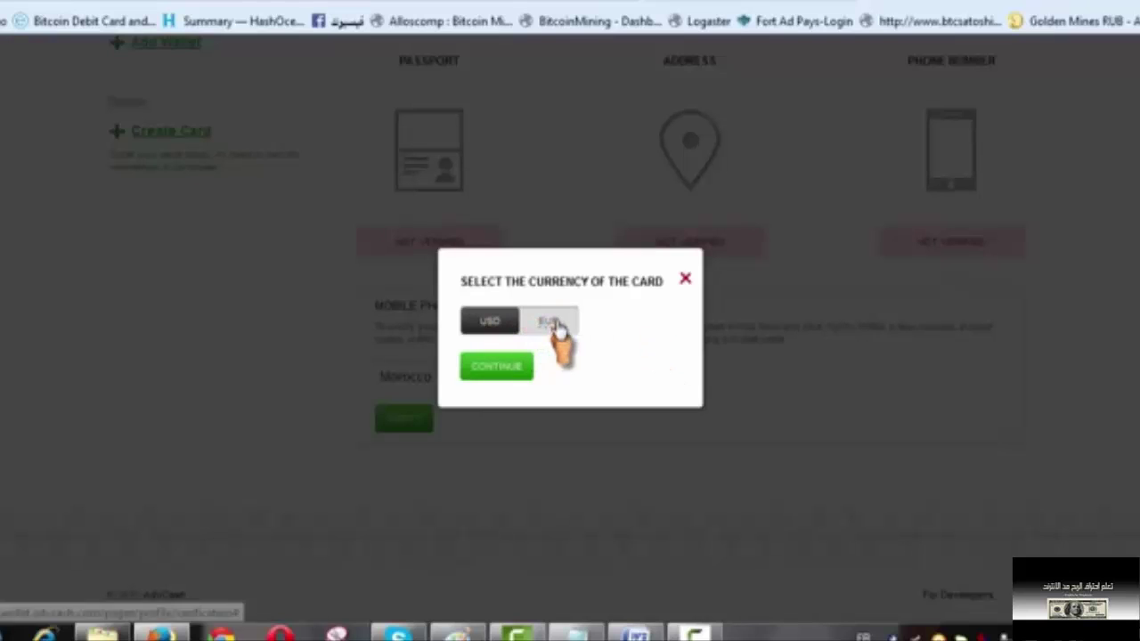
click(499, 371)
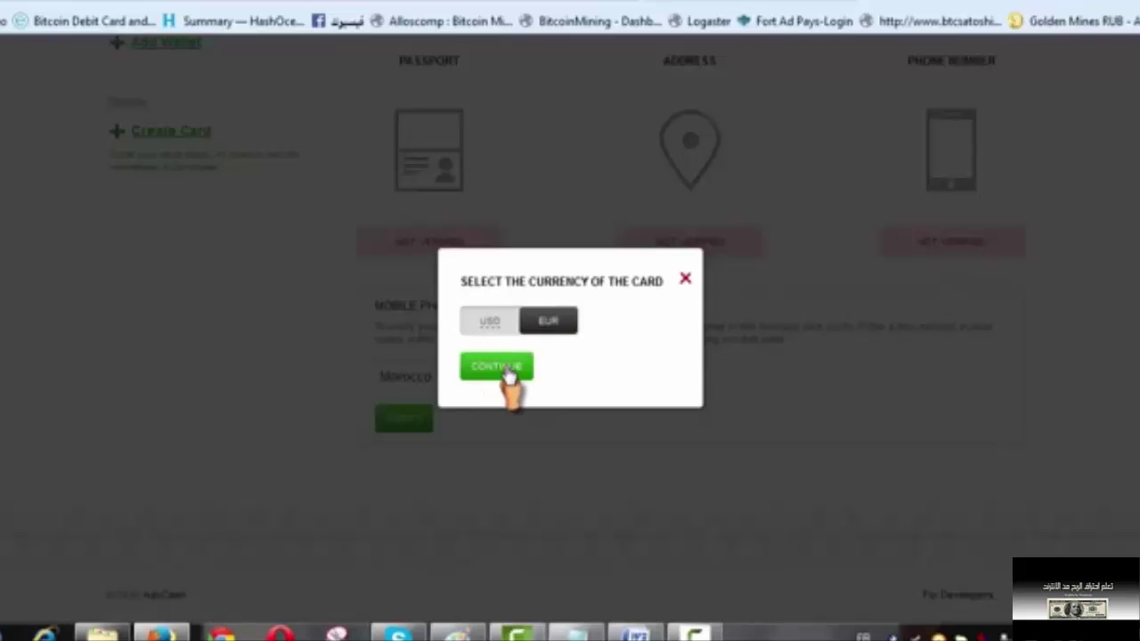
click(490, 323)
click(501, 369)
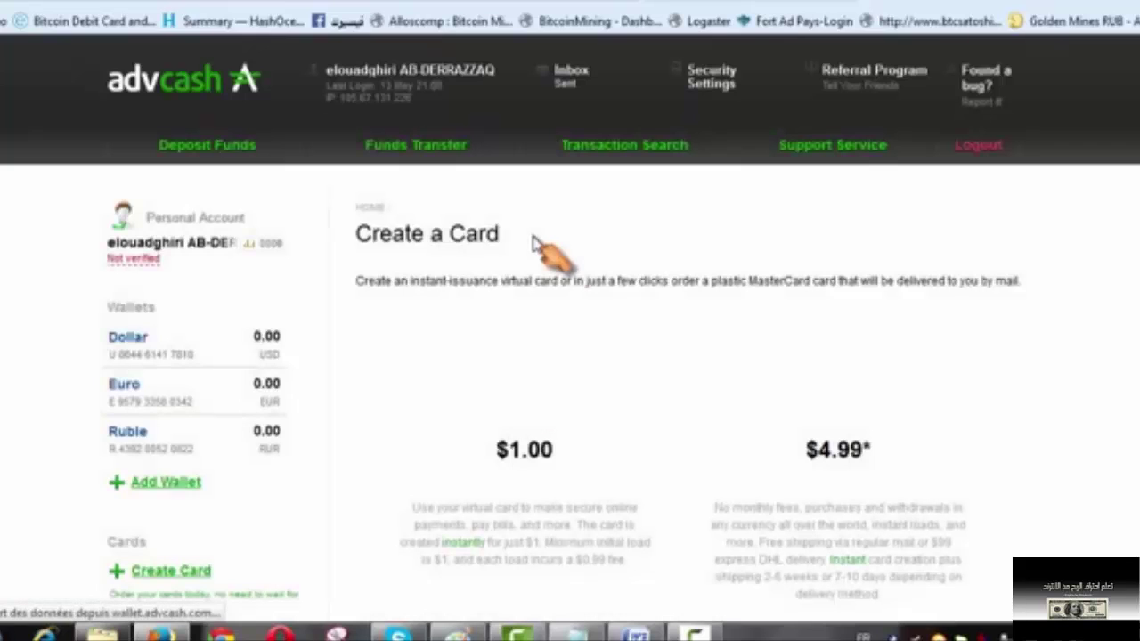
- Compare the prices, fees and limits of the virtual card and the plastic card
scroll(632, 344, down, 2)
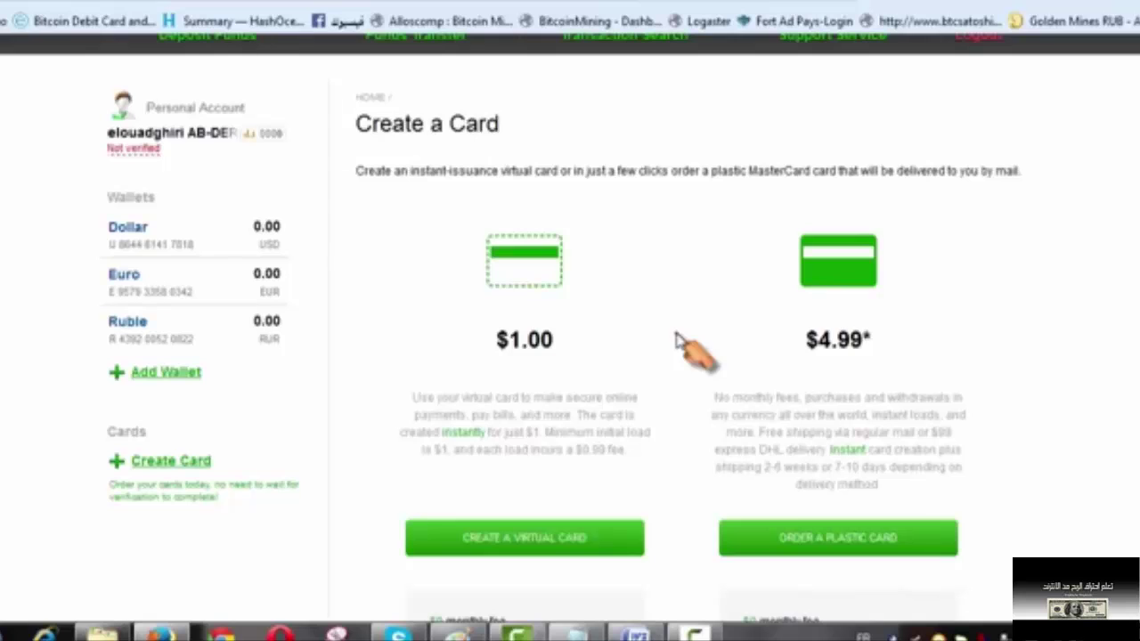
scroll(679, 361, down, 5)
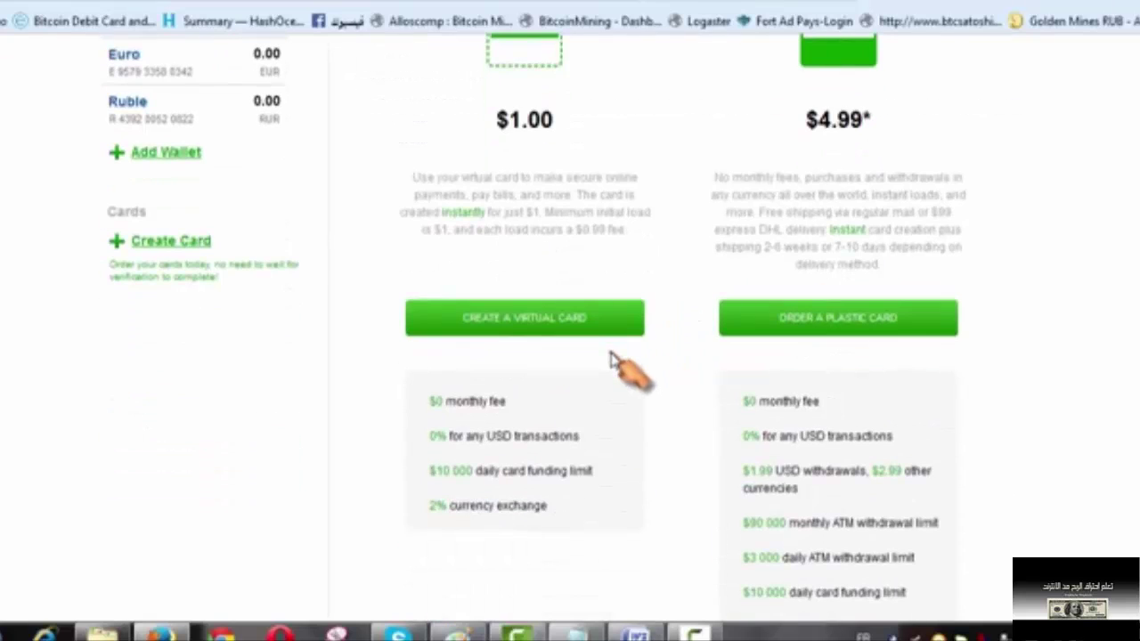
scroll(615, 360, down, 5)
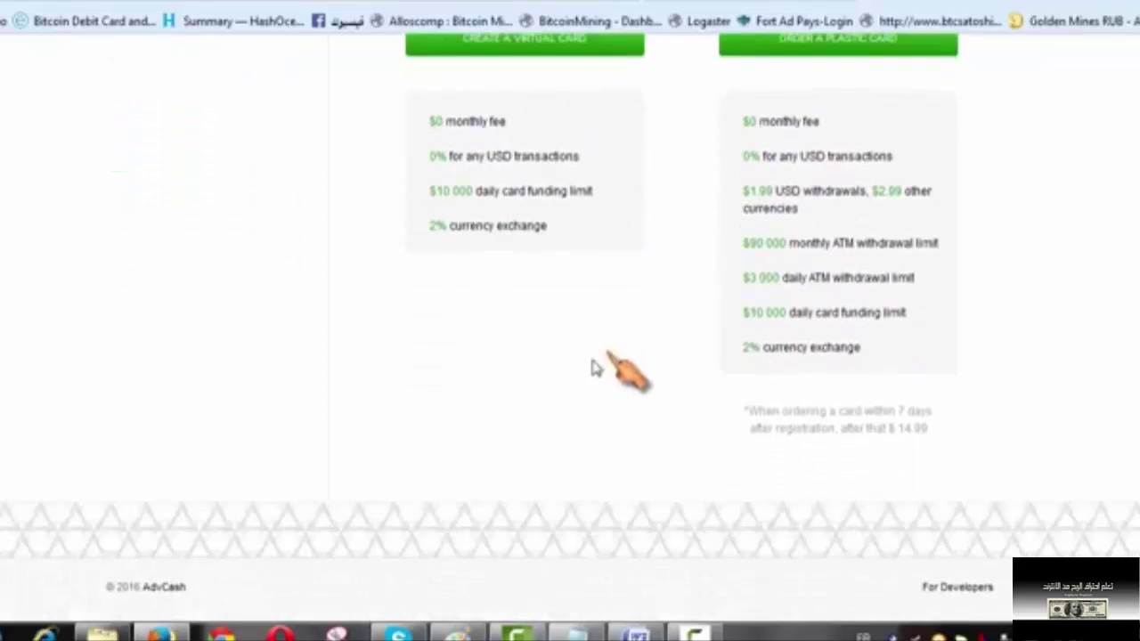
scroll(595, 368, up, 5)
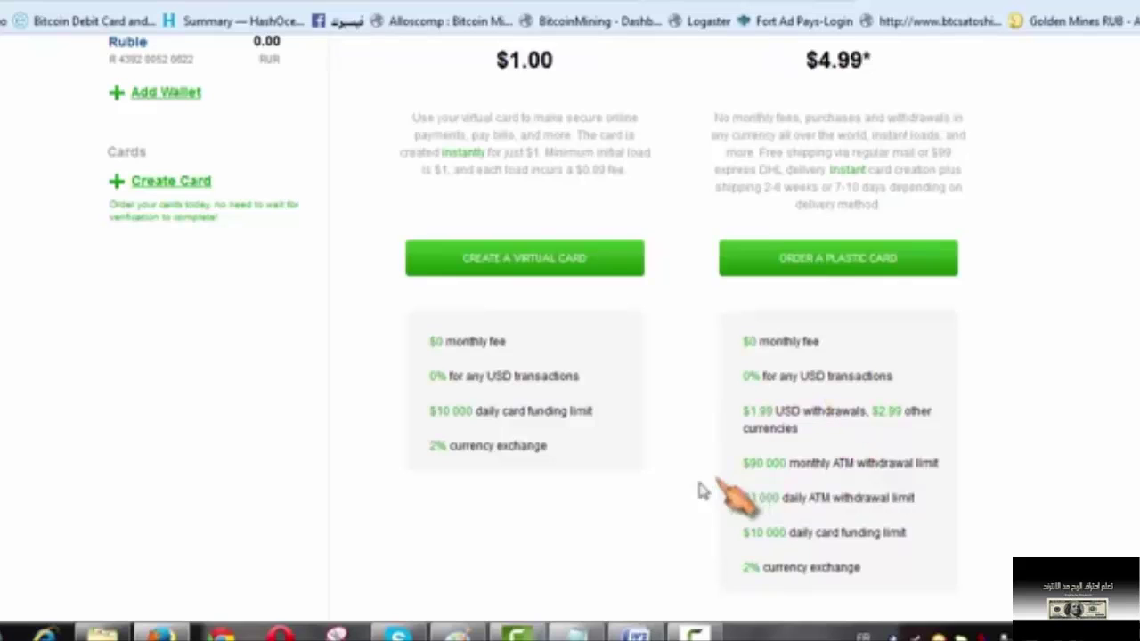
scroll(581, 512, up, 5)
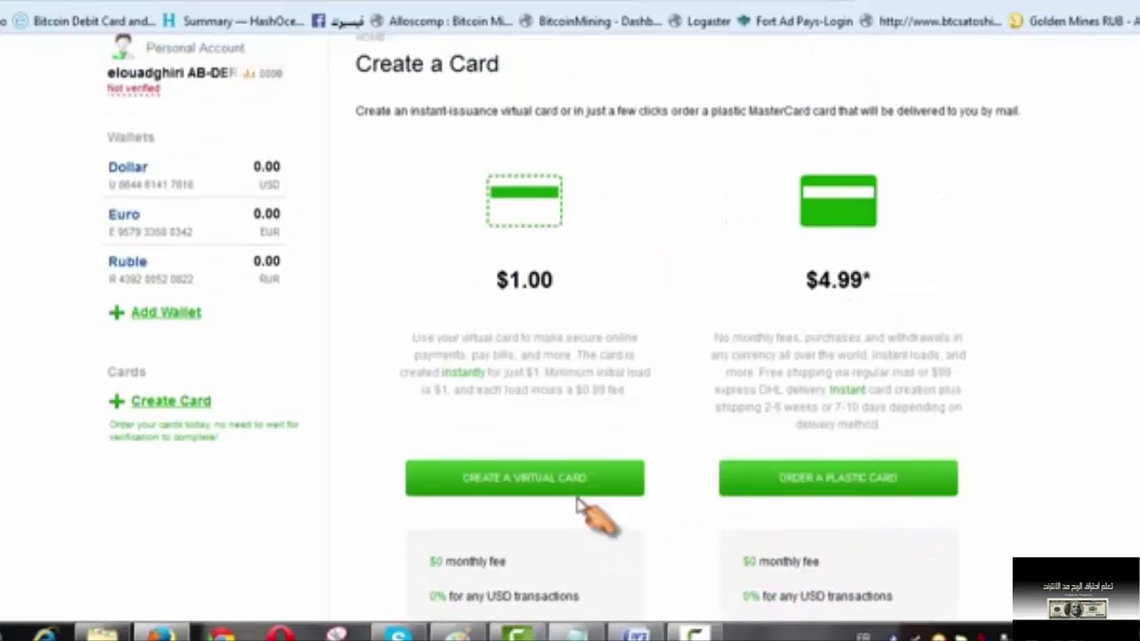
scroll(588, 512, up, 3)
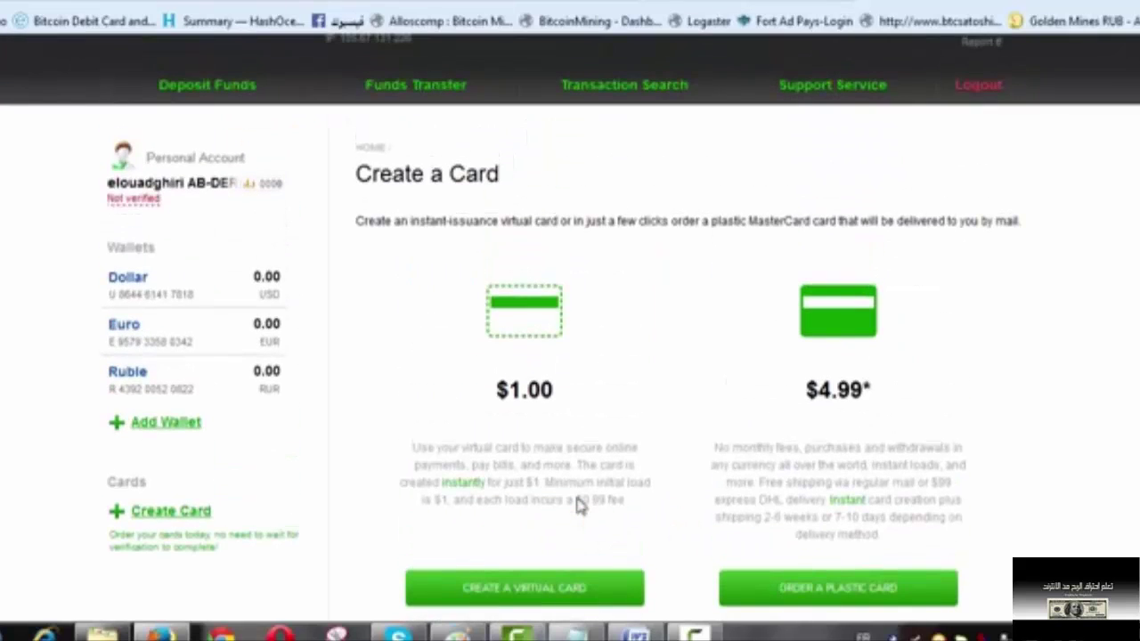
scroll(580, 505, down, 3)
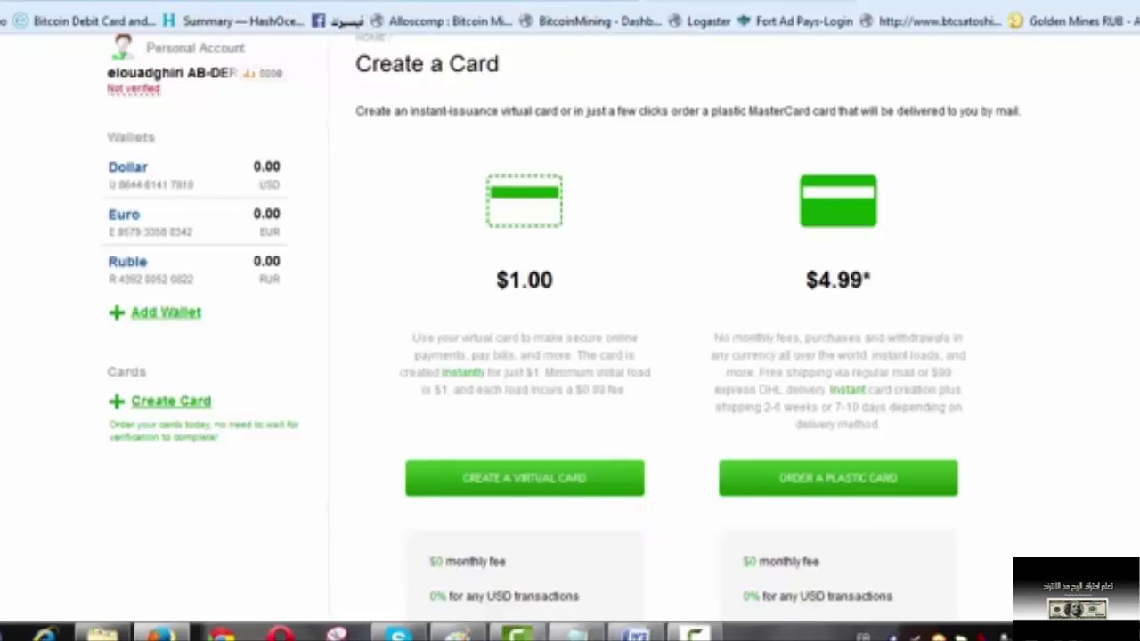
- Switch to the verified account's home page showing its most recent transactions
key(ctrl+l)
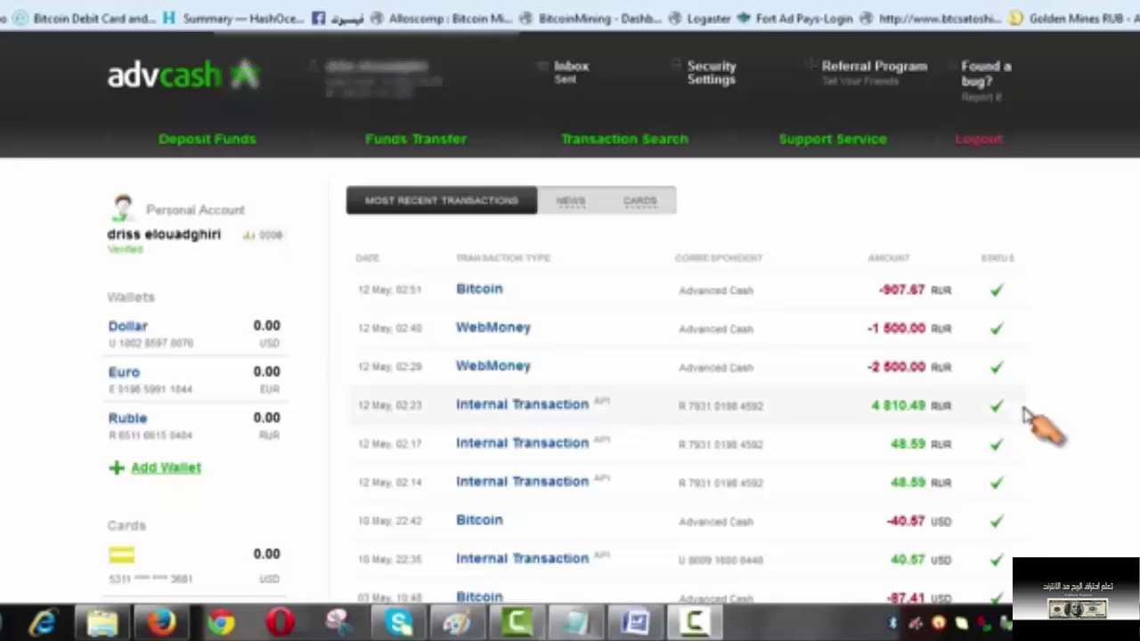